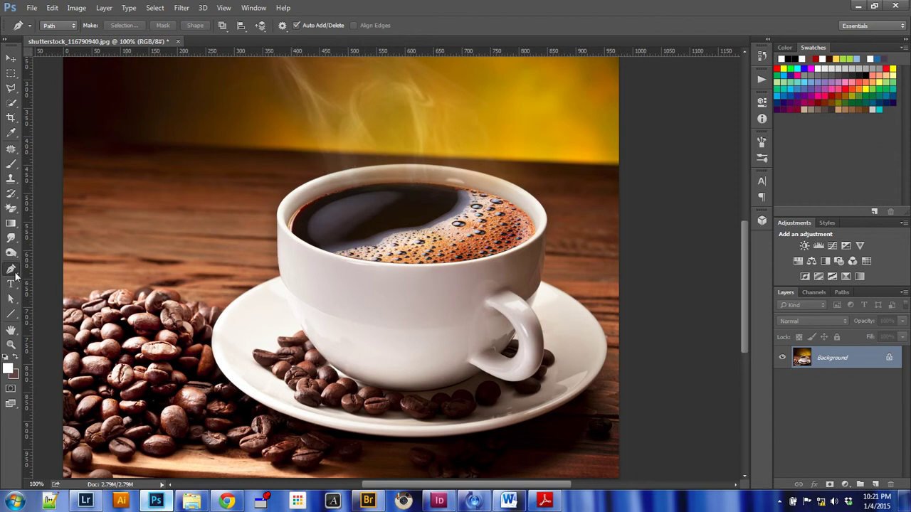
- Choose the standard Pen tool and set it to draw shapes
right_click(15, 277)
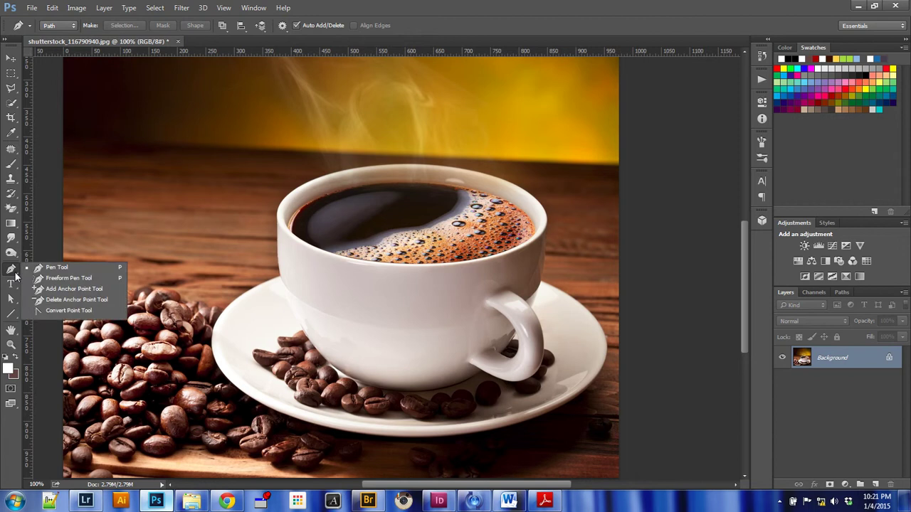
click(57, 273)
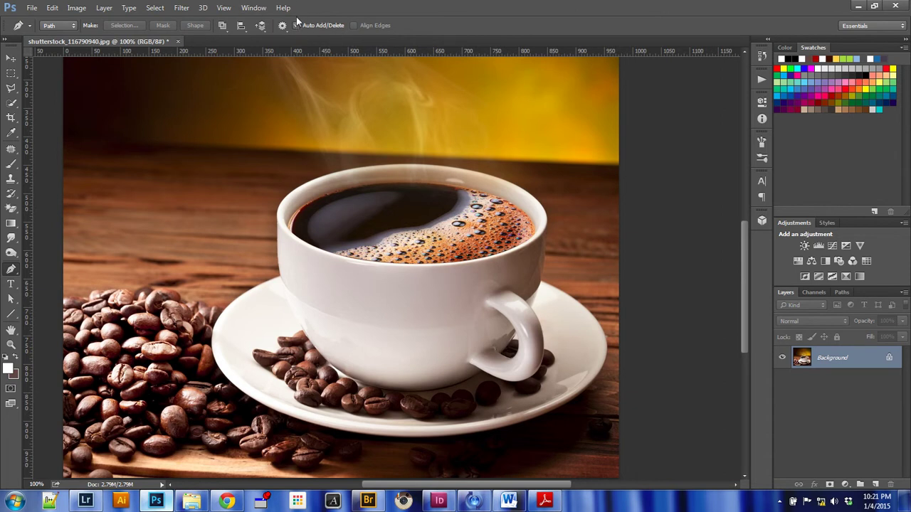
click(62, 27)
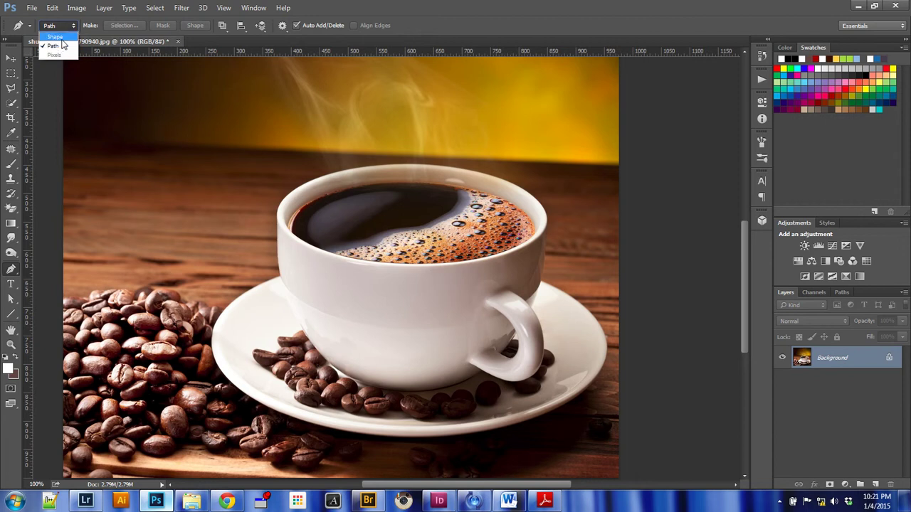
click(54, 36)
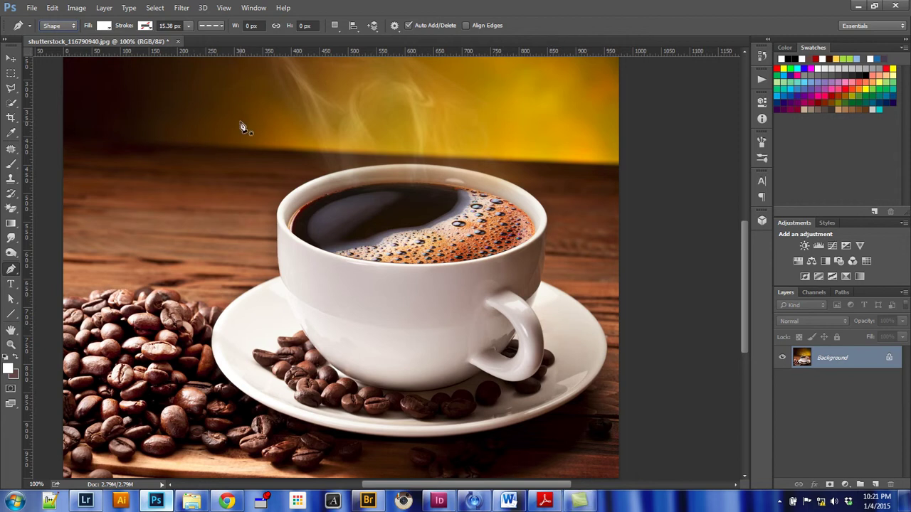
- Draw a closed curved demo shape, then delete the demo Shape 1 layer
drag(237, 125, 210, 140)
drag(208, 193, 365, 232)
drag(356, 143, 407, 187)
drag(239, 126, 228, 138)
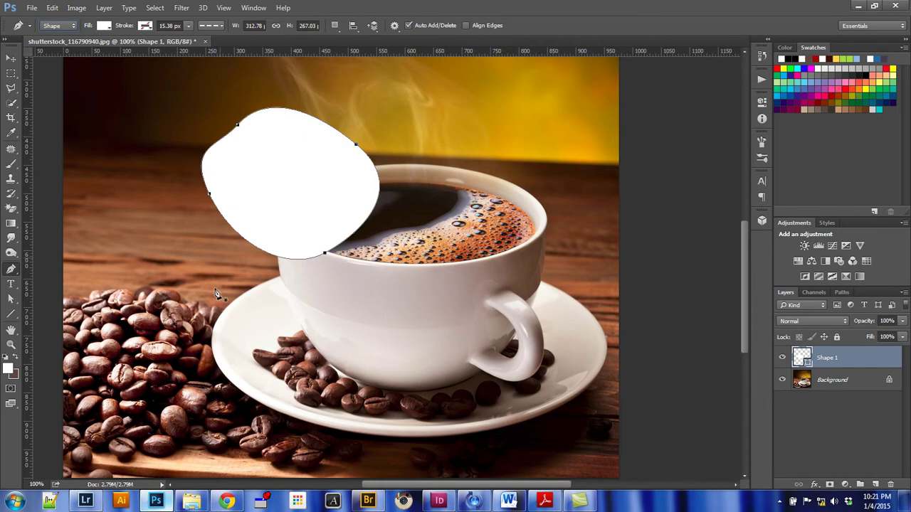
drag(862, 355, 891, 483)
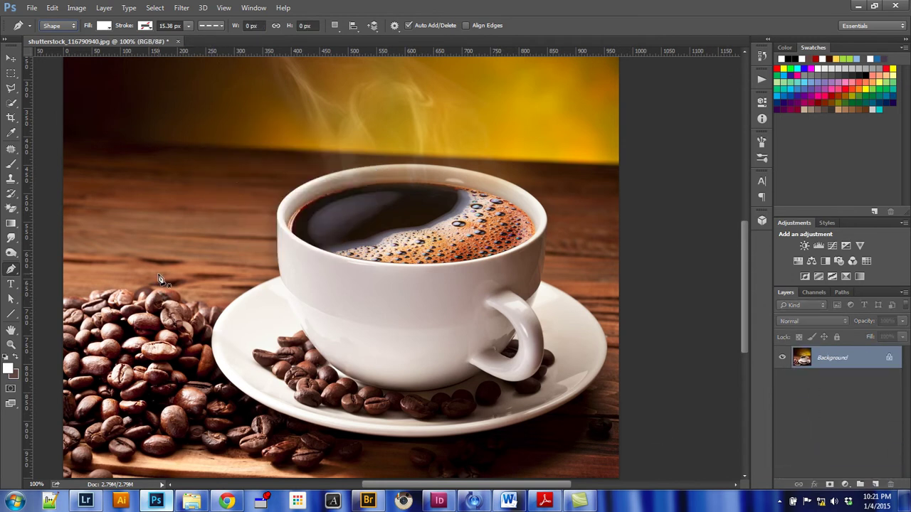
- Switch the pen back to Path mode and drag a smooth anchor on the cup rim
click(57, 25)
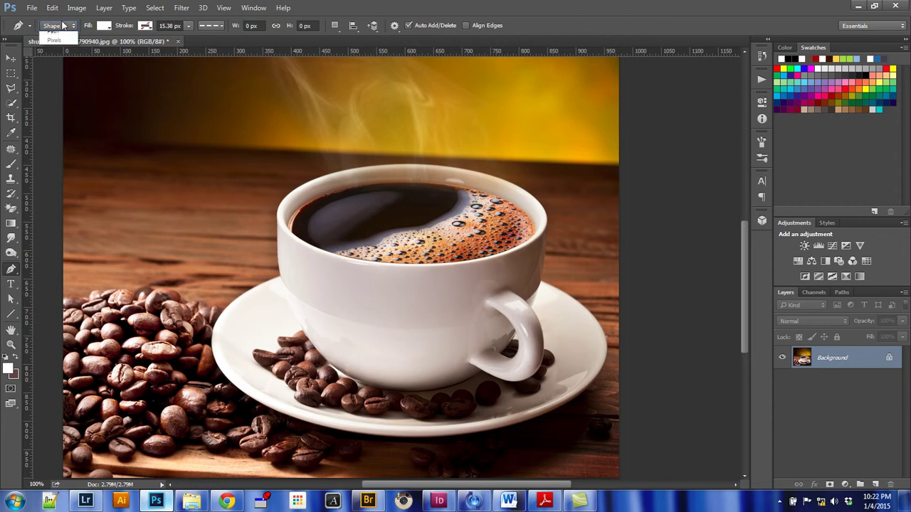
click(53, 46)
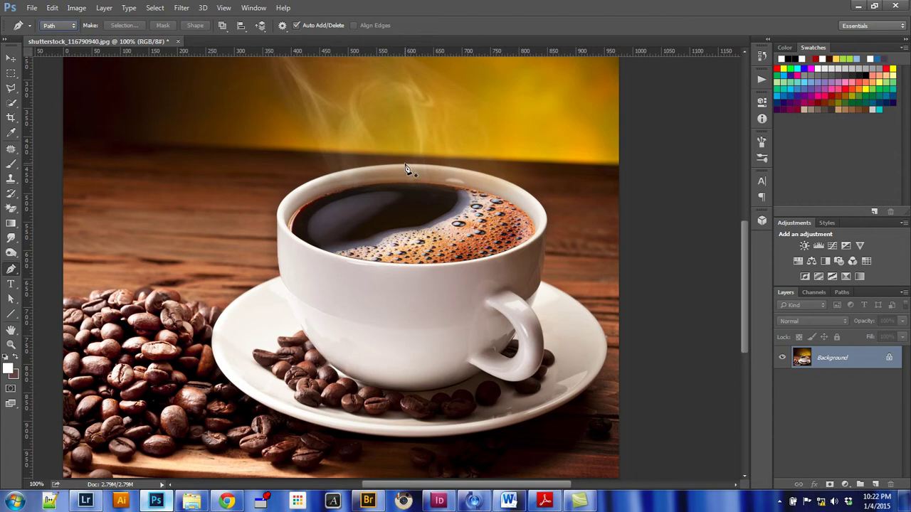
mouse_move(404, 163)
mouse_down()
mouse_move(418, 155)
mouse_move(423, 164)
mouse_up()
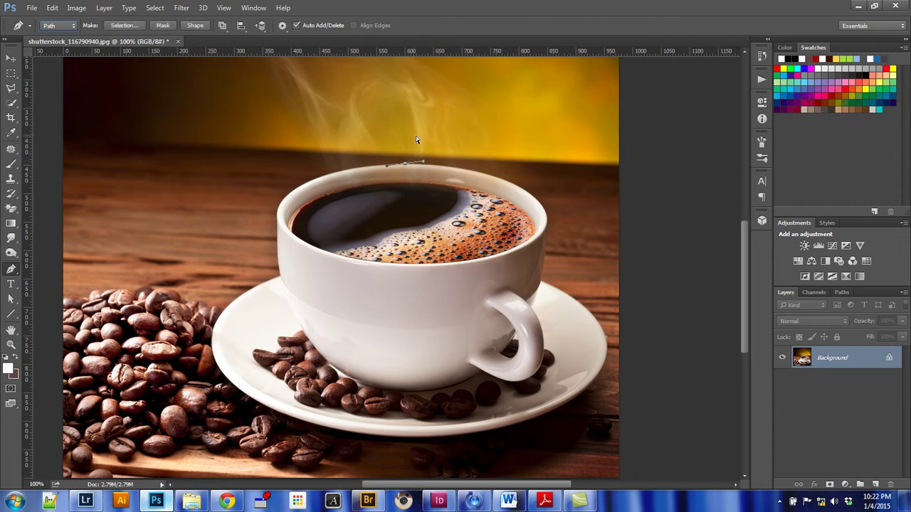
key(ctrl+z)
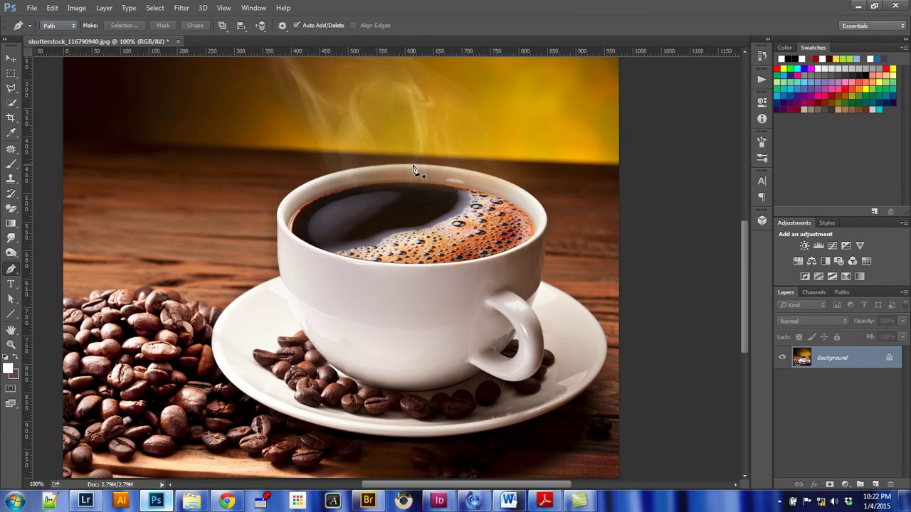
drag(413, 165, 441, 167)
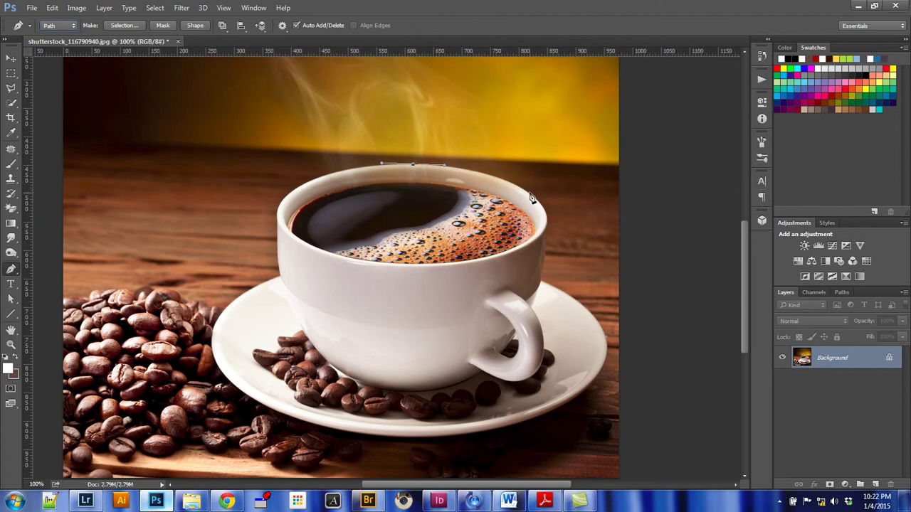
- Delete the old path and drag a new top-centre rim anchor with long horizontal handles
key(Delete)
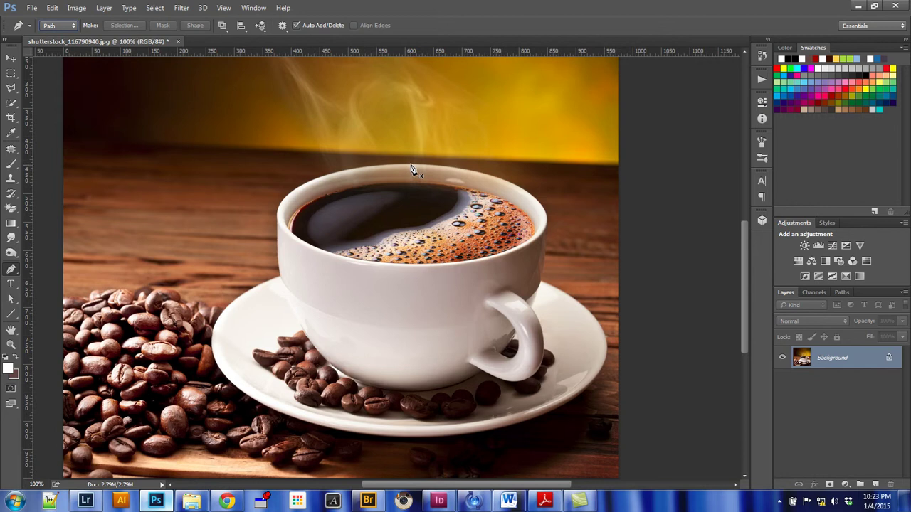
drag(411, 165, 449, 169)
drag(449, 169, 455, 169)
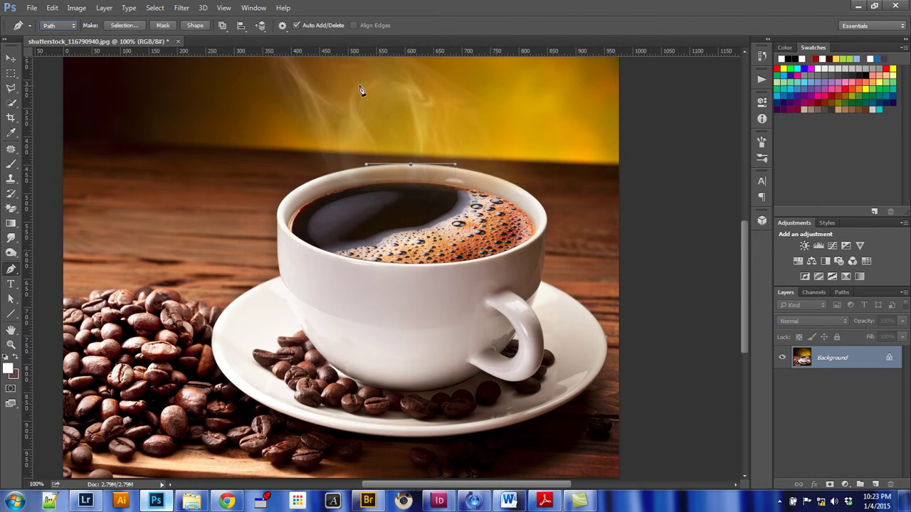
- Add a second anchor at the cup's right rim edge, pulling its handle downward
click(548, 225)
drag(547, 225, 549, 263)
- Switch to the Direct Selection tool and try moving the rim segment, then undo it
click(9, 61)
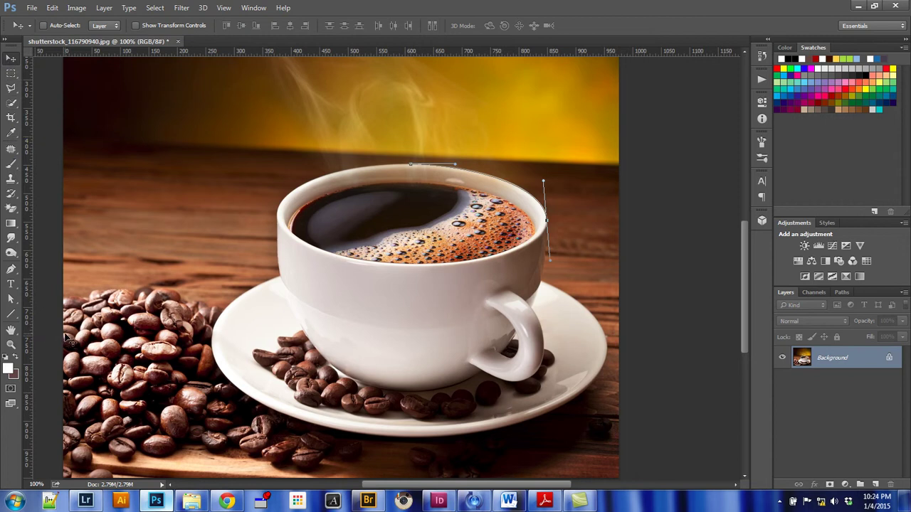
click(10, 300)
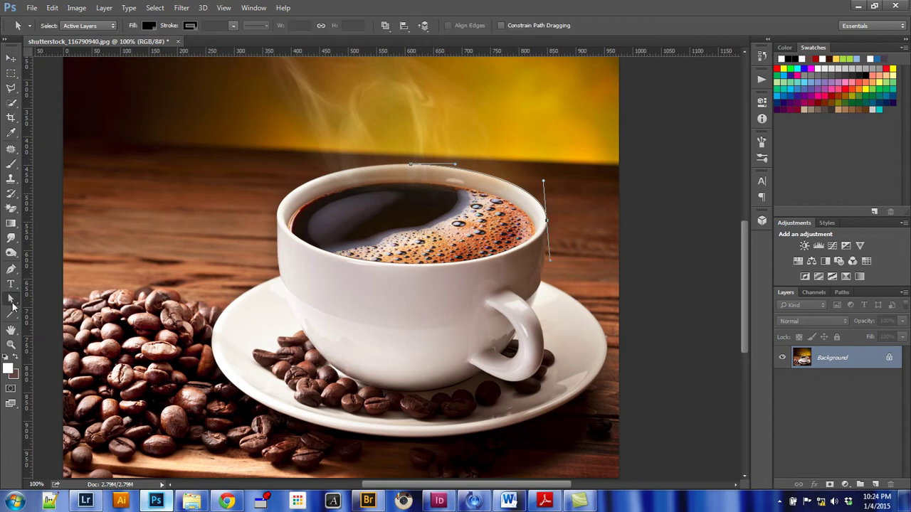
click(12, 304)
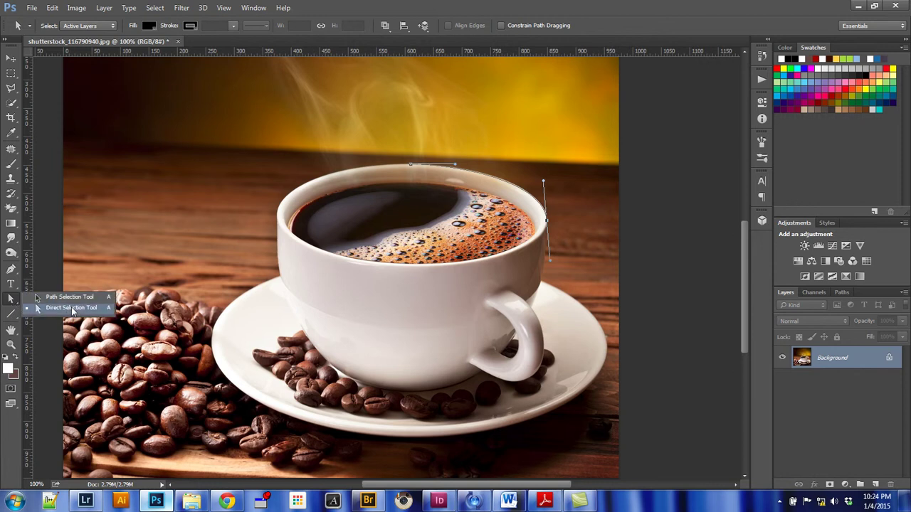
click(70, 307)
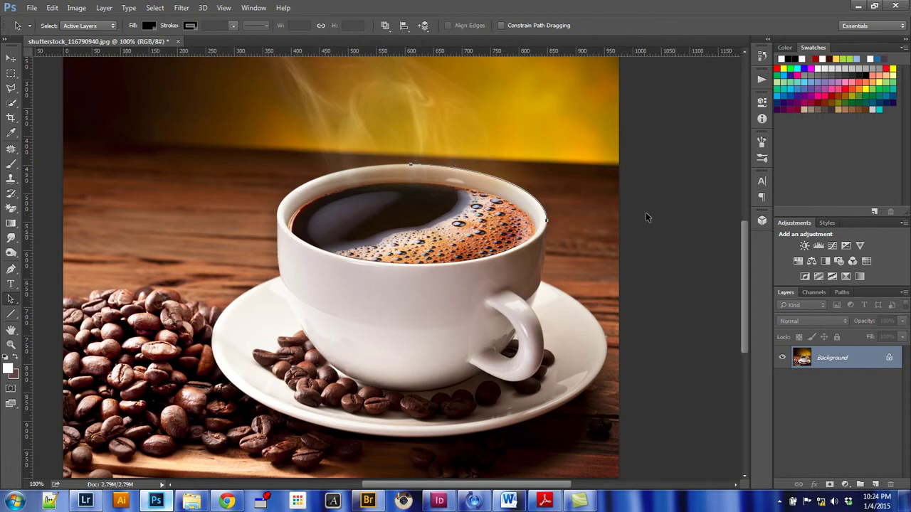
drag(495, 181, 544, 155)
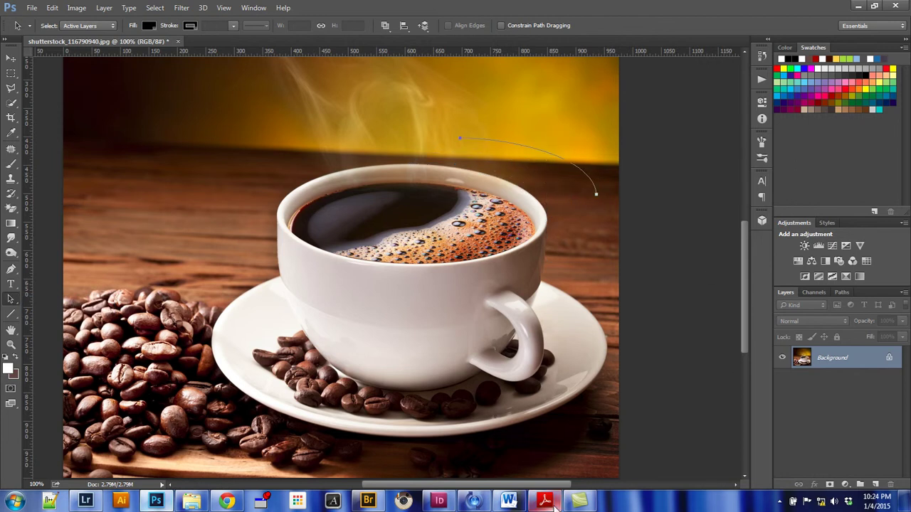
key(ctrl+z)
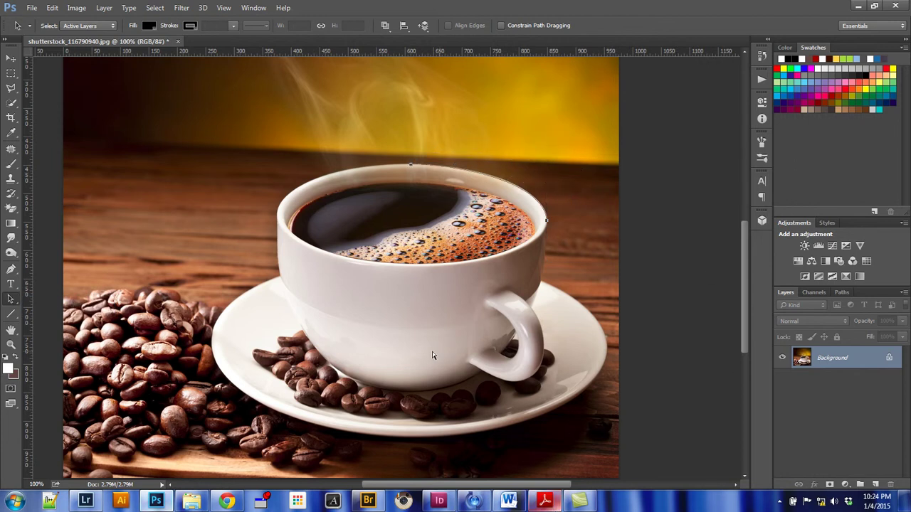
- Select the right-rim anchor and rotate its handles so the curve hugs the rim
click(12, 301)
click(64, 295)
click(546, 225)
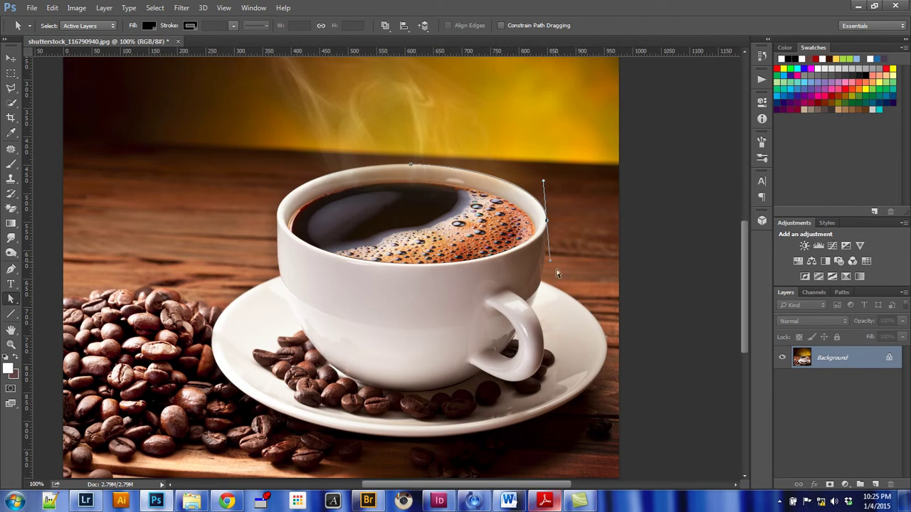
mouse_move(550, 259)
mouse_down()
mouse_move(556, 249)
mouse_move(528, 274)
mouse_move(551, 251)
mouse_up()
click(12, 300)
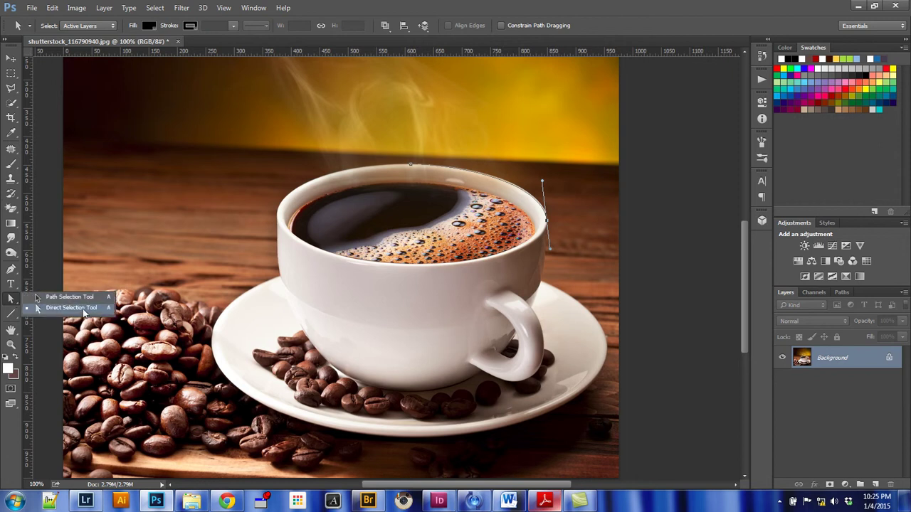
click(71, 307)
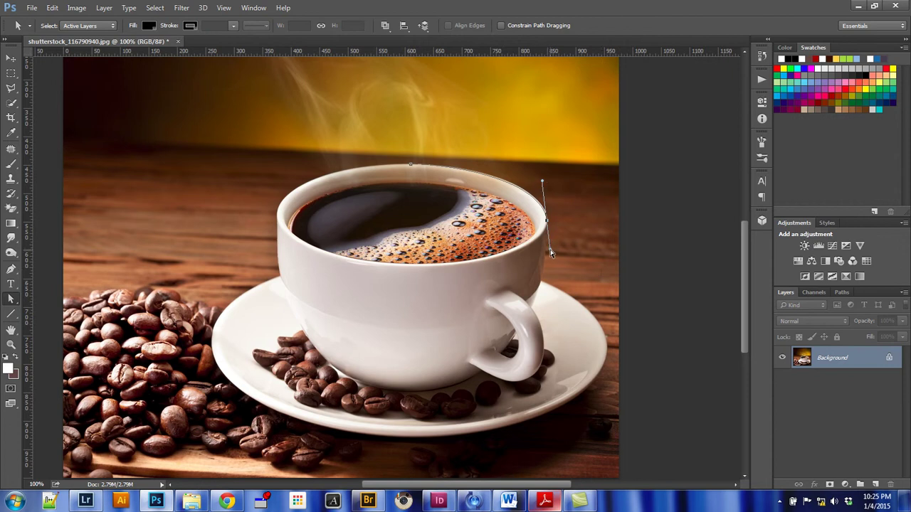
mouse_move(550, 252)
mouse_down()
mouse_move(547, 227)
mouse_move(550, 253)
mouse_up()
mouse_move(549, 252)
mouse_down()
mouse_move(607, 250)
mouse_move(546, 248)
mouse_up()
- Resume the path at the top-rim anchor and add anchors down the cup's right edge to the saucer
key(p)
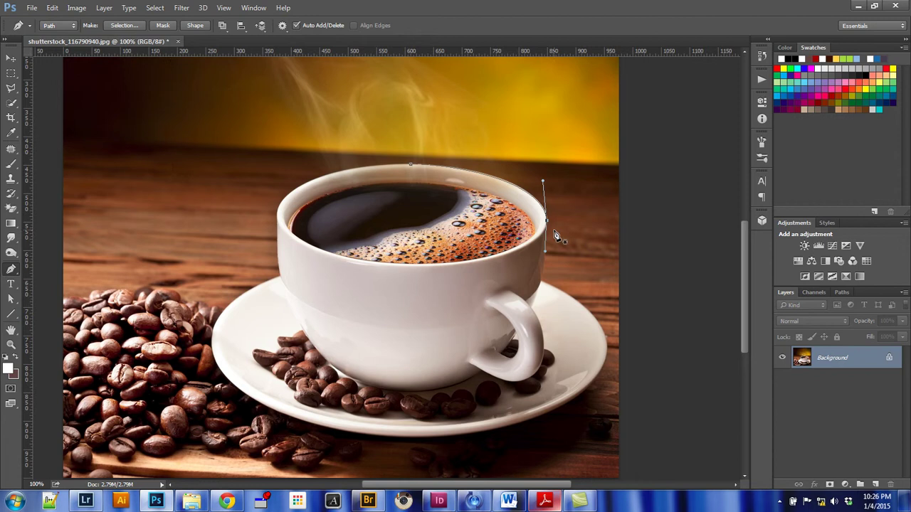
key(Escape)
drag(546, 219, 544, 251)
click(549, 227)
click(543, 279)
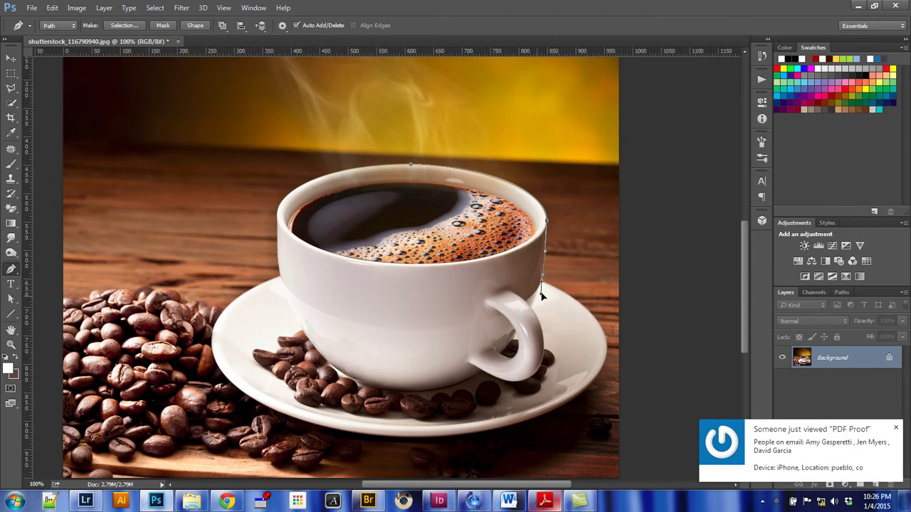
click(541, 282)
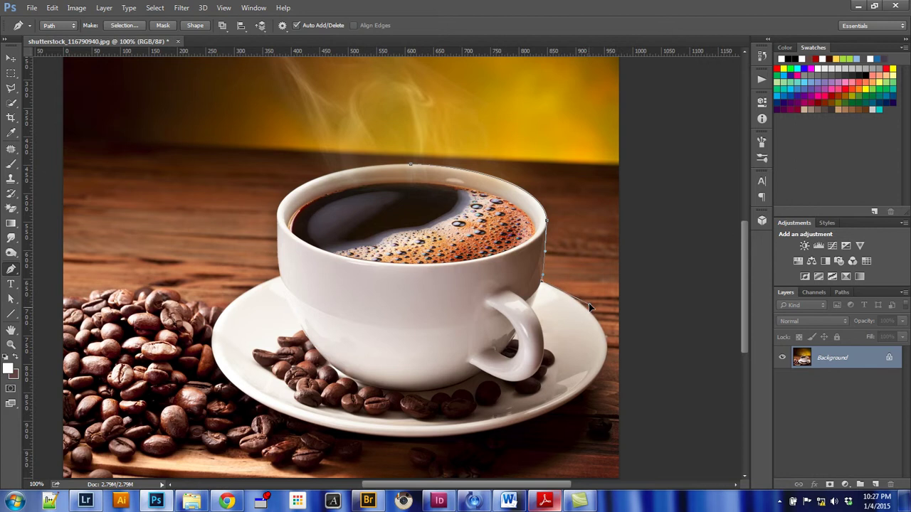
- Curve anchors around the saucer's right, bottom and left edges and up the cup's left side
click(593, 386)
drag(592, 387, 551, 427)
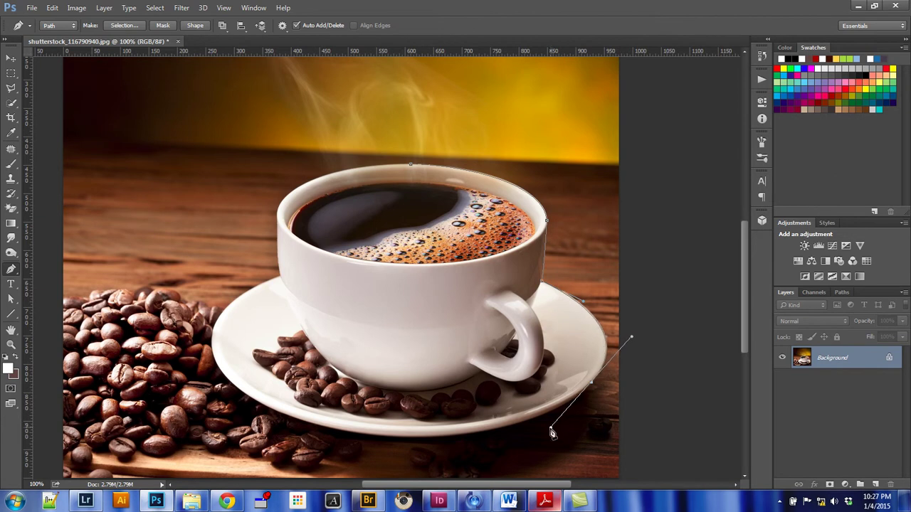
click(388, 439)
drag(387, 438, 316, 438)
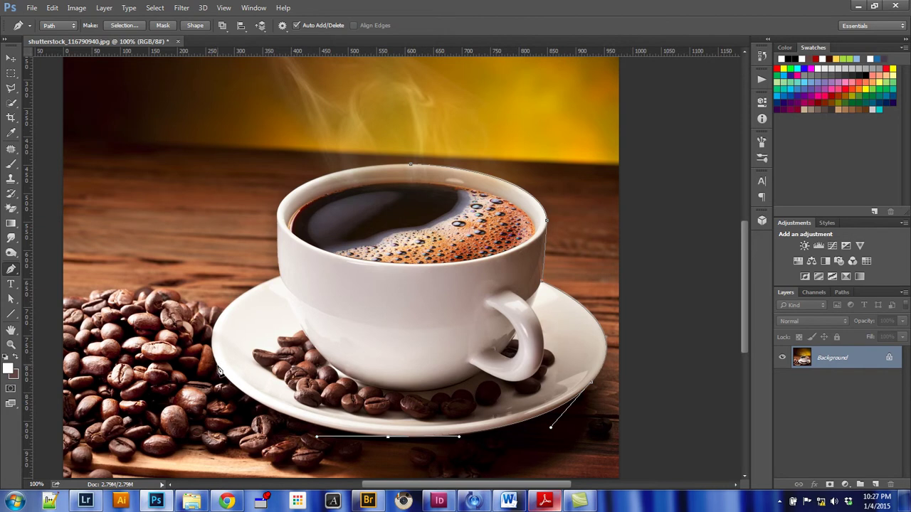
drag(218, 370, 201, 334)
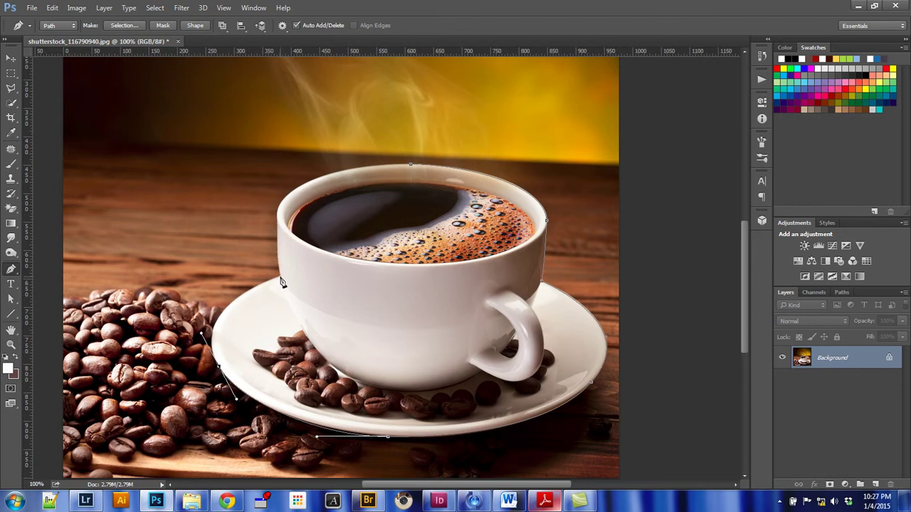
drag(280, 276, 275, 238)
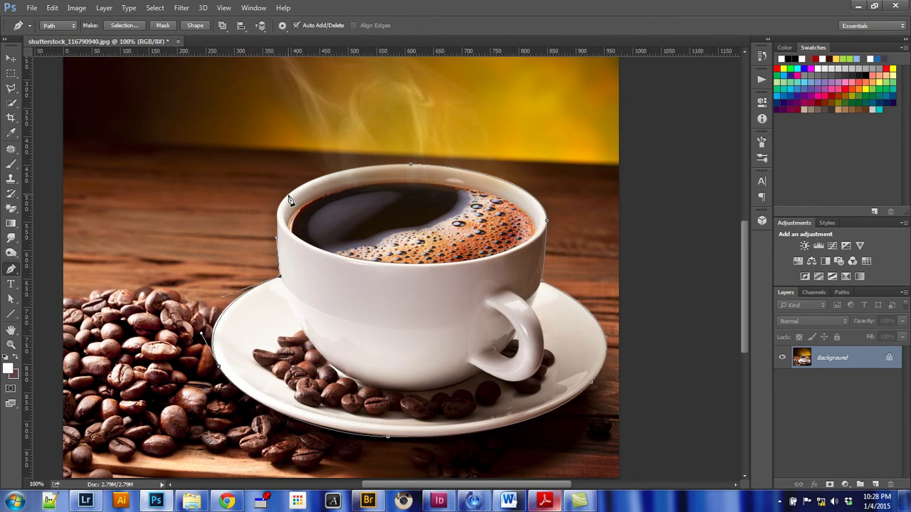
drag(288, 194, 301, 188)
- Replace the misplaced anchor on the cup's left edge and close the path at the top-rim anchor
key(ctrl+z)
click(280, 214)
alt+click(279, 210)
drag(410, 169, 518, 169)
- Shift the saucer's bottom anchor and stretch its handles to follow the saucer edge, then deselect the path
click(9, 300)
drag(9, 302, 57, 311)
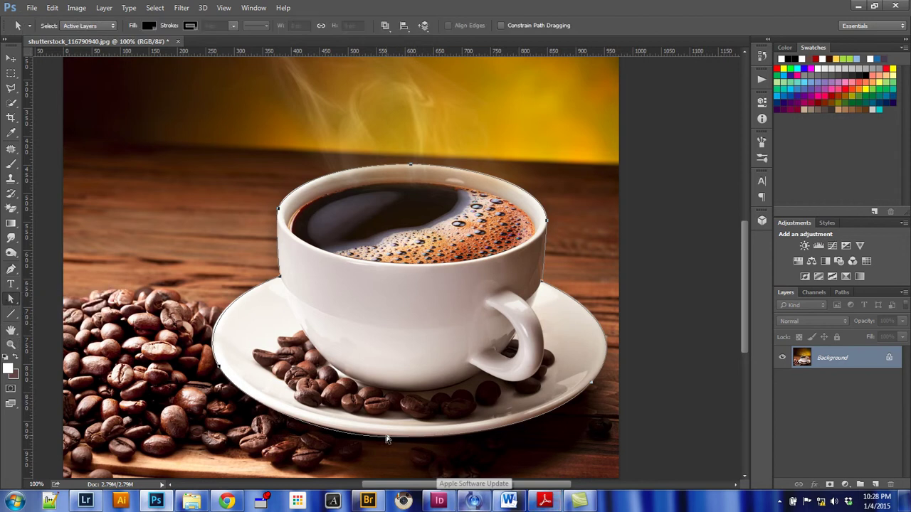
click(388, 437)
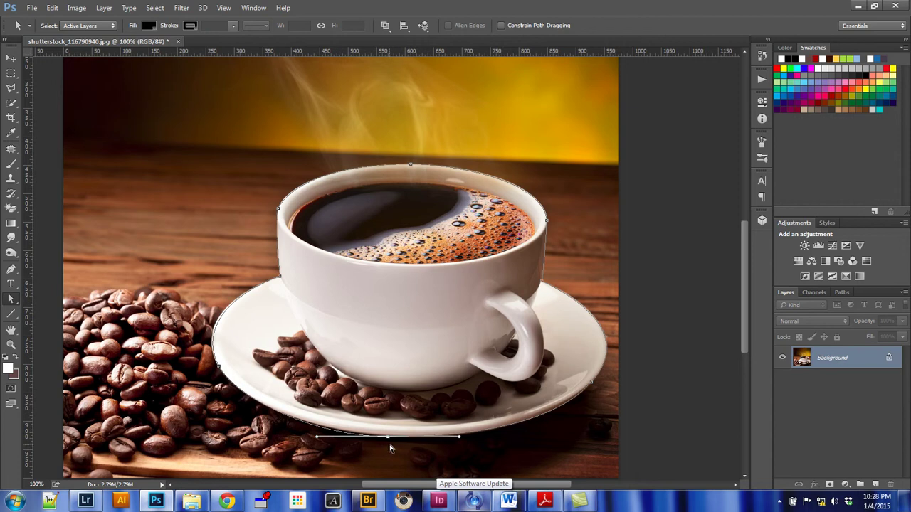
click(388, 439)
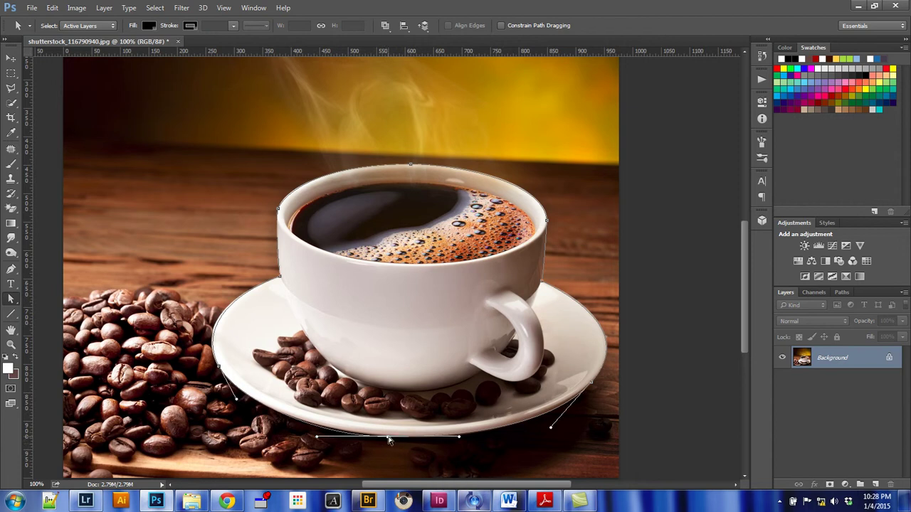
drag(388, 439, 404, 440)
drag(335, 439, 317, 439)
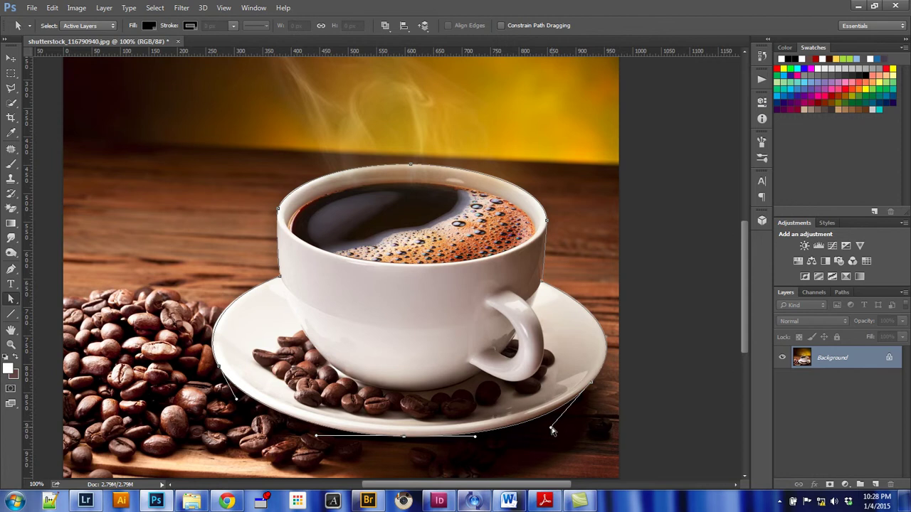
drag(552, 430, 554, 425)
click(222, 372)
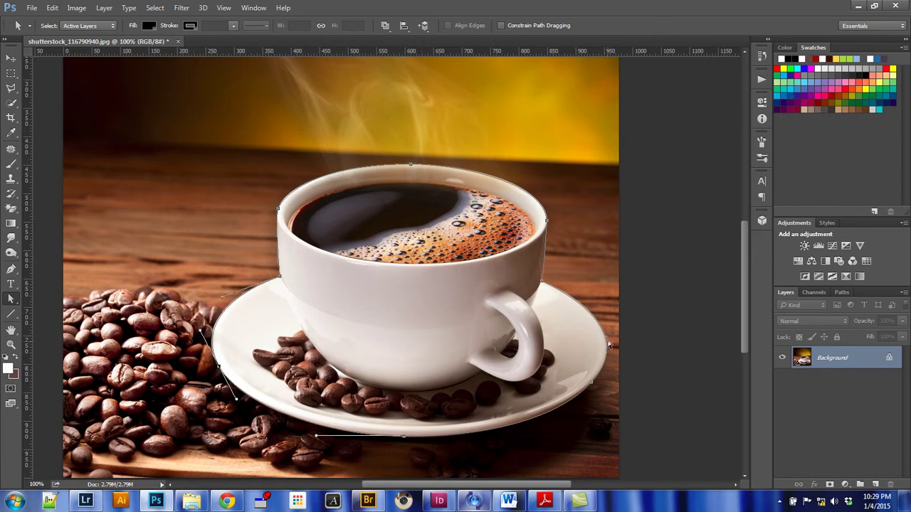
click(238, 204)
- Save Work Path in the Paths panel under the name 'Coffee Cup'
click(841, 293)
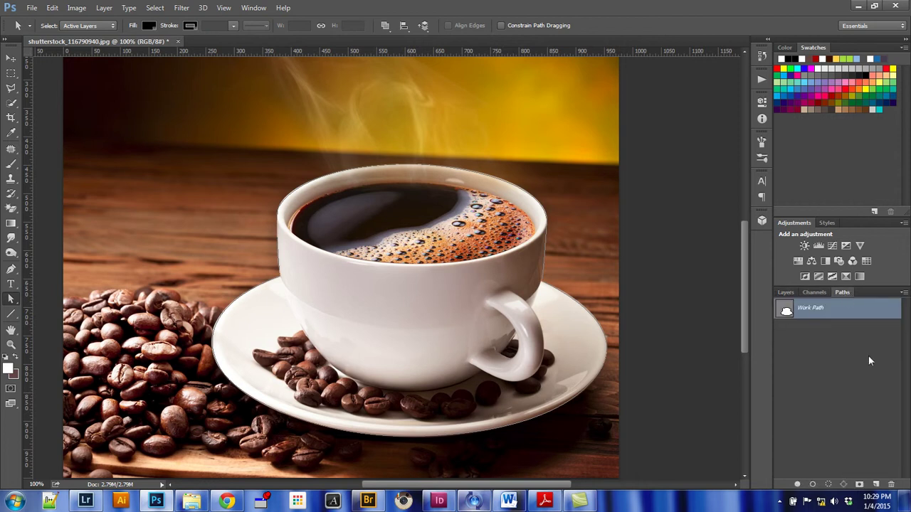
double_click(811, 311)
text(C)
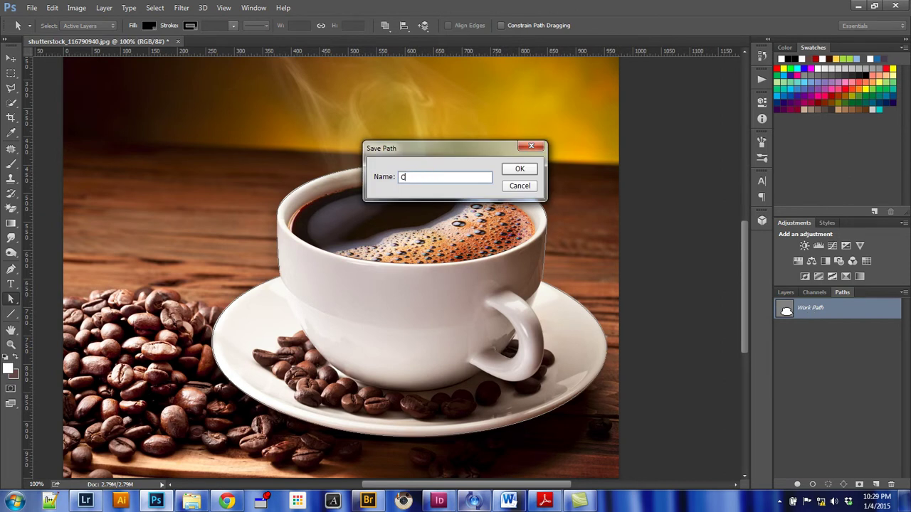
text(offee Cup)
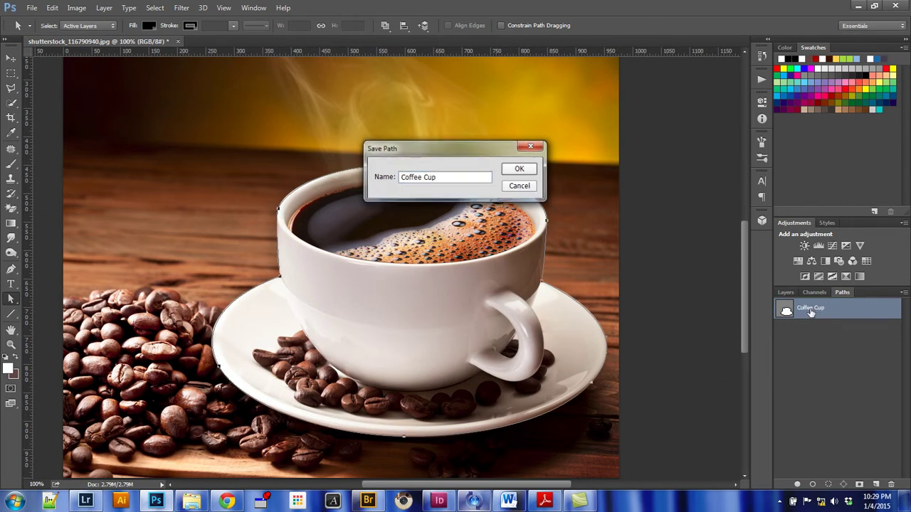
key(Return)
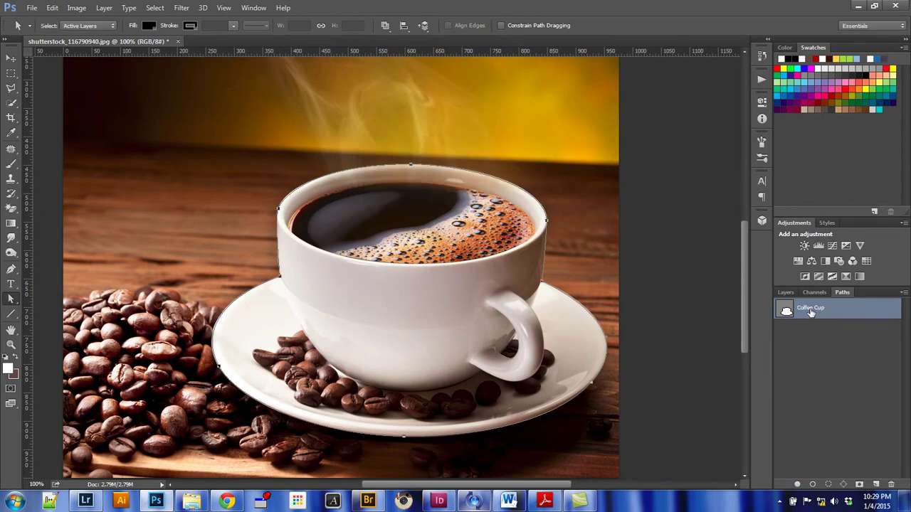
- Load the Coffee Cup path as a selection and add a layer mask from the Layers panel
click(827, 485)
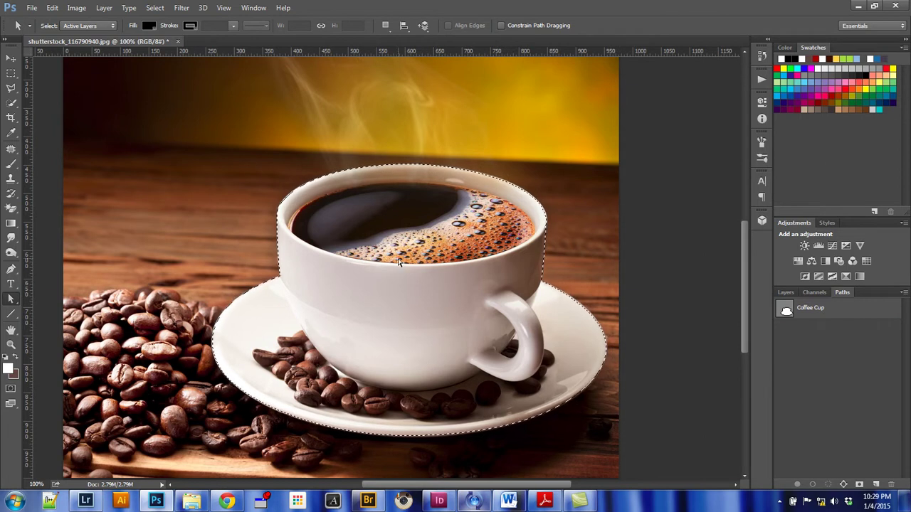
click(785, 293)
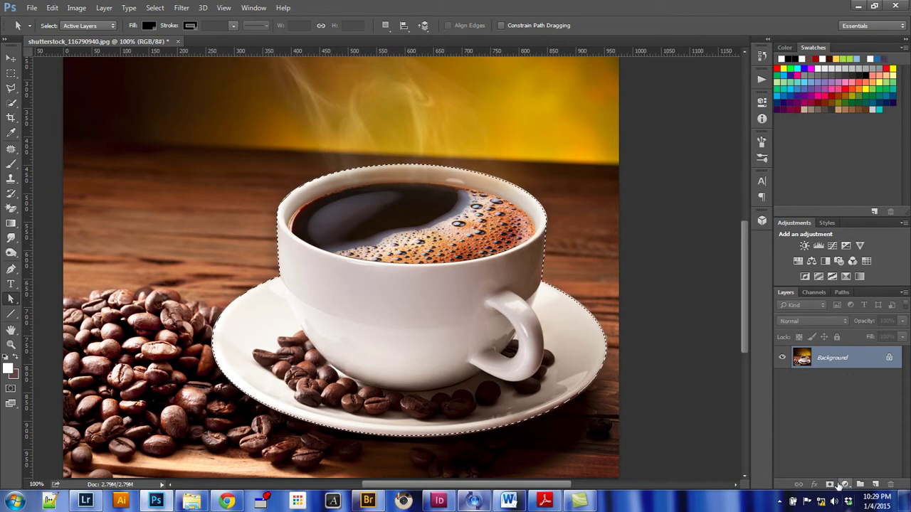
click(829, 485)
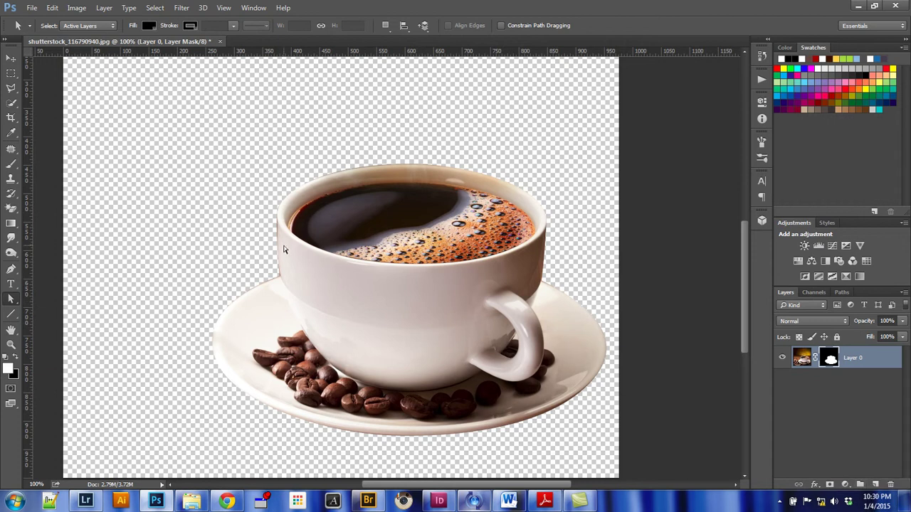
- Zoom in on the cup's left rim, then undo the mask and clear the selection
key(z)
click(283, 248)
click(283, 248)
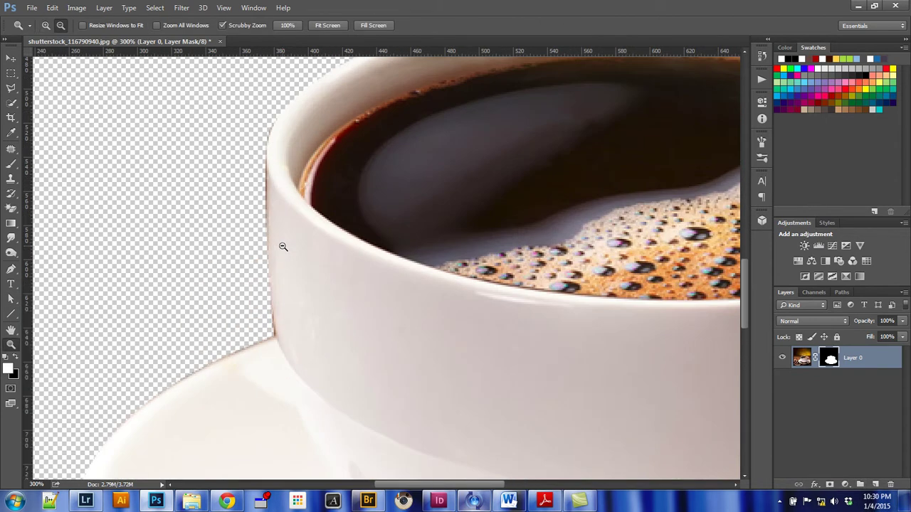
alt+click(283, 247)
alt+click(283, 247)
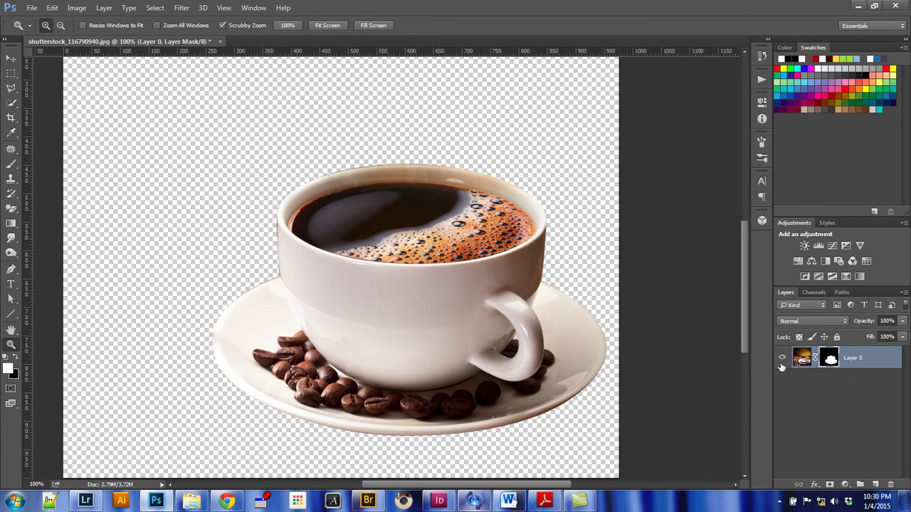
key(ctrl+alt+z)
key(ctrl+alt+z)
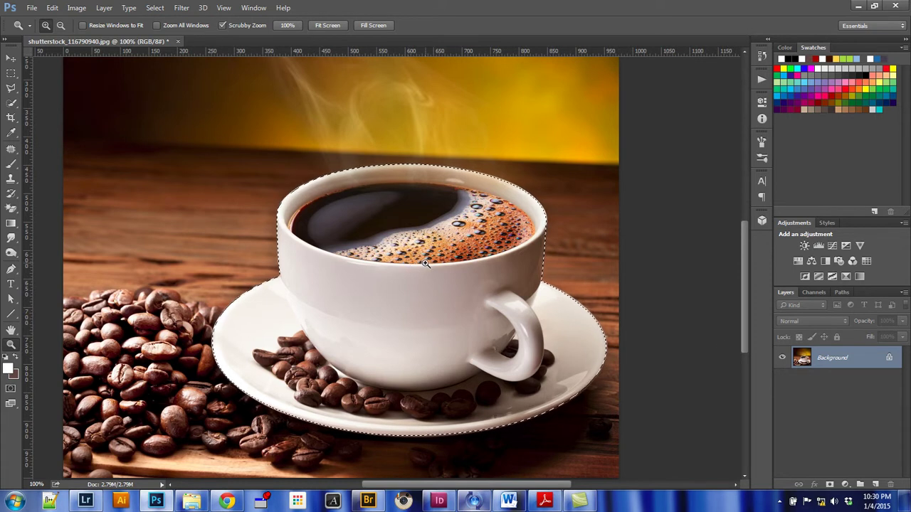
key(ctrl+d)
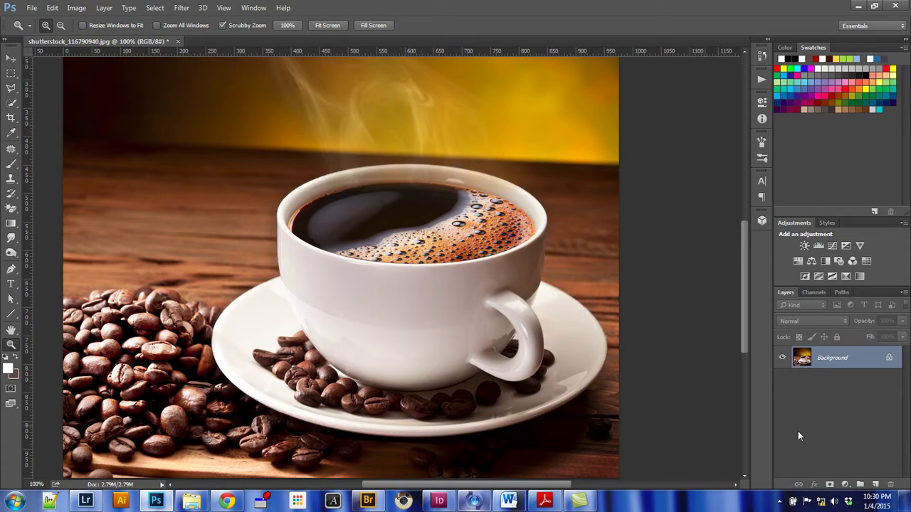
- Show the Coffee Cup path outline from Paths and magnify the cup's left rim
click(842, 292)
click(801, 310)
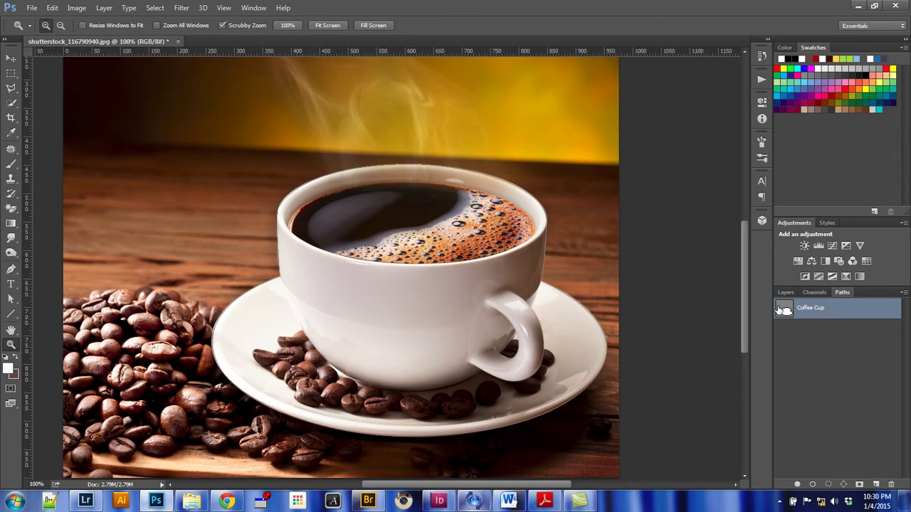
click(297, 234)
click(296, 234)
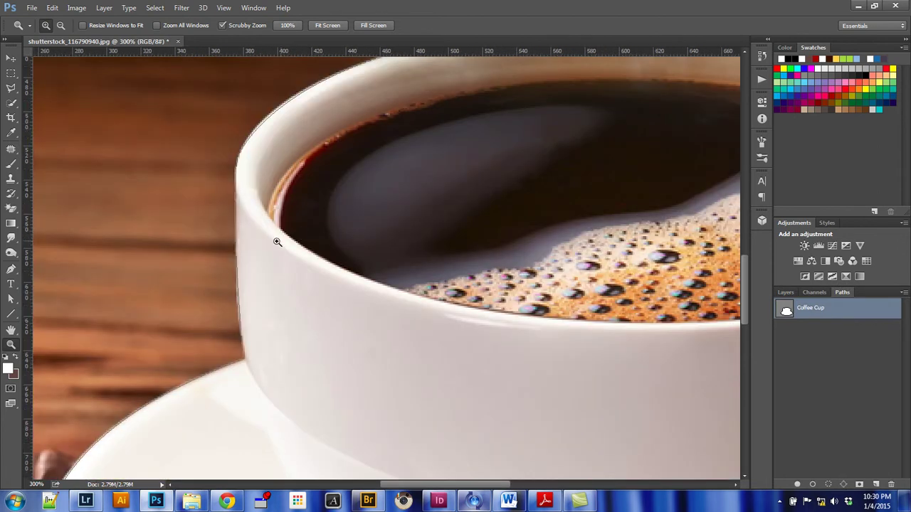
- Adjust the Coffee Cup path's anchors and handles to follow the cup's left side
click(10, 299)
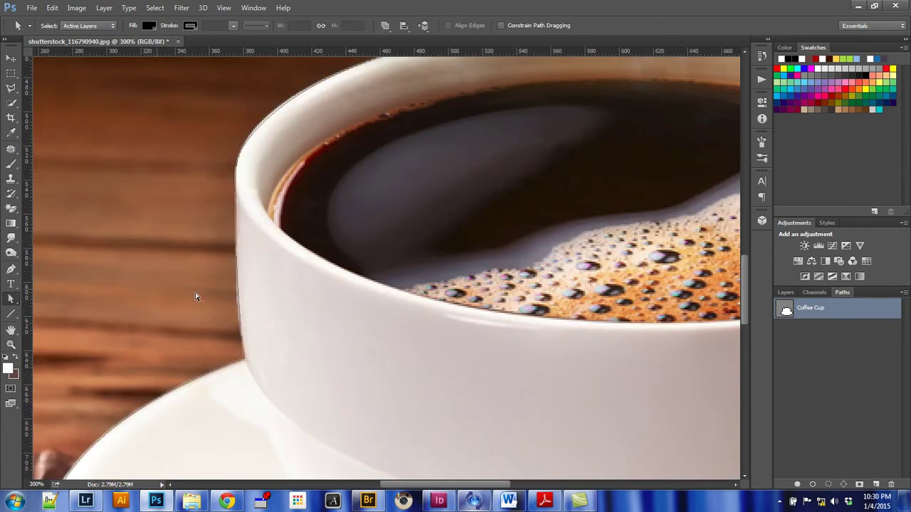
click(237, 284)
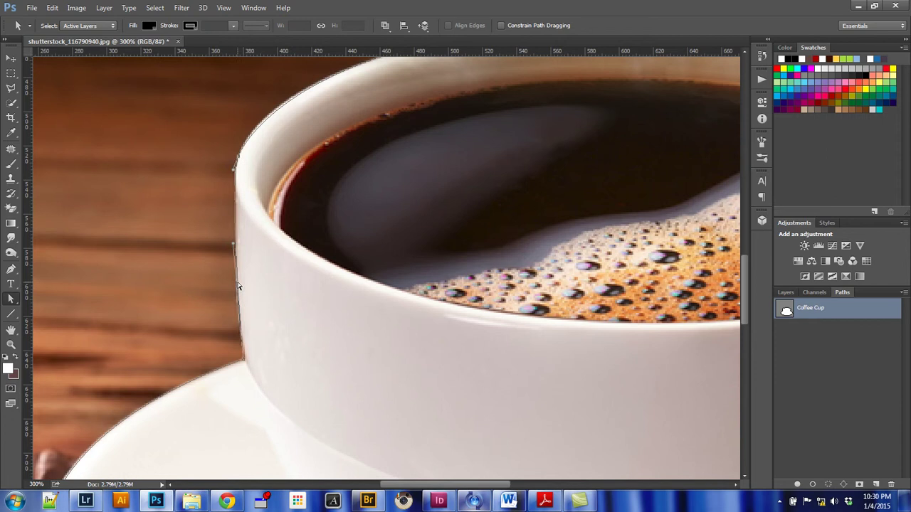
click(244, 362)
drag(245, 363, 247, 362)
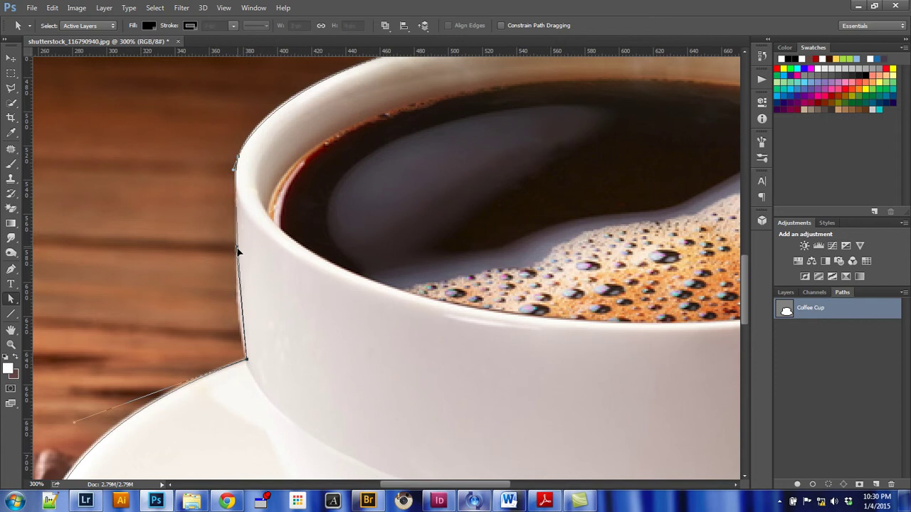
drag(238, 250, 235, 294)
drag(241, 162, 241, 153)
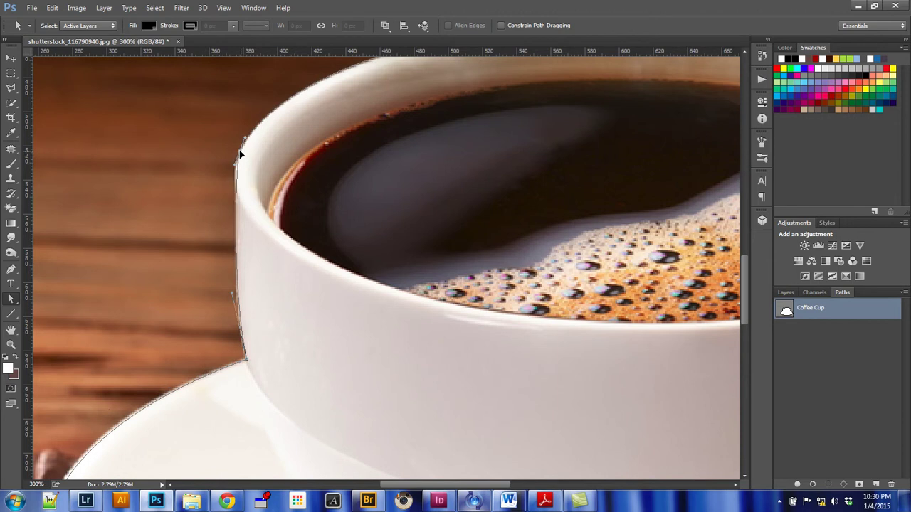
click(208, 217)
- Return the view to 100% and load the Coffee Cup path as a selection
key(z)
key(ctrl+1)
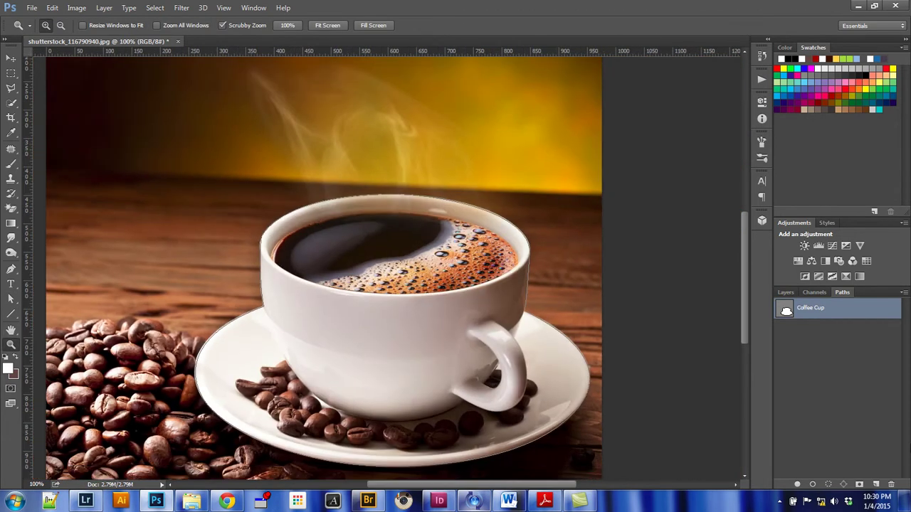
click(827, 484)
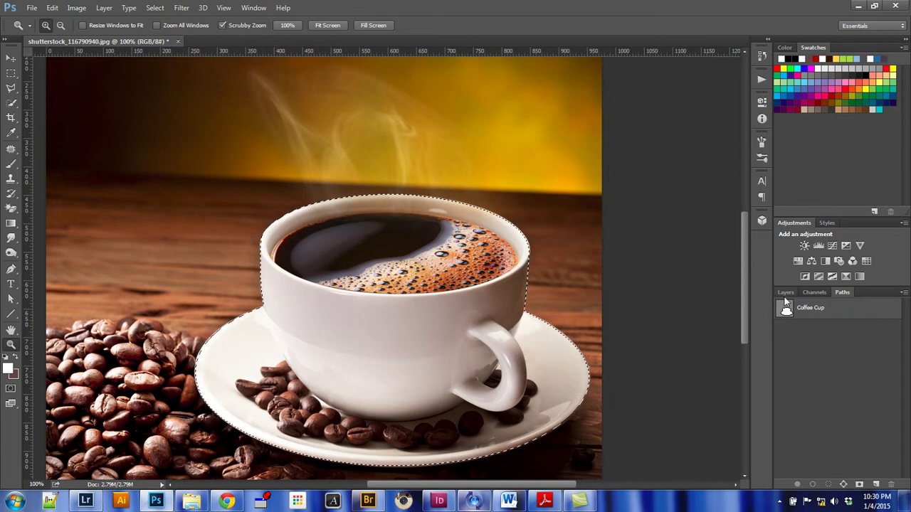
- Mask the photo layer to the cup-and-saucer selection and zoom out to 50%
click(784, 292)
click(830, 485)
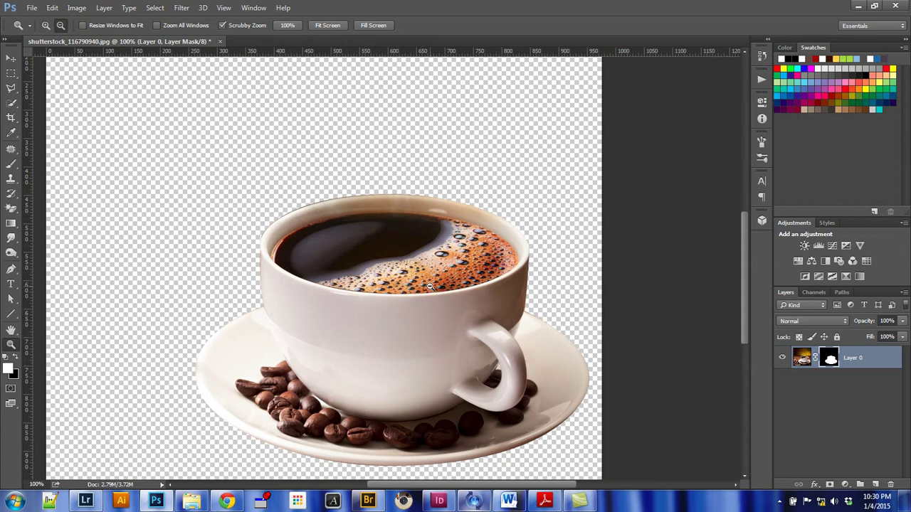
alt+click(353, 262)
alt+click(425, 295)
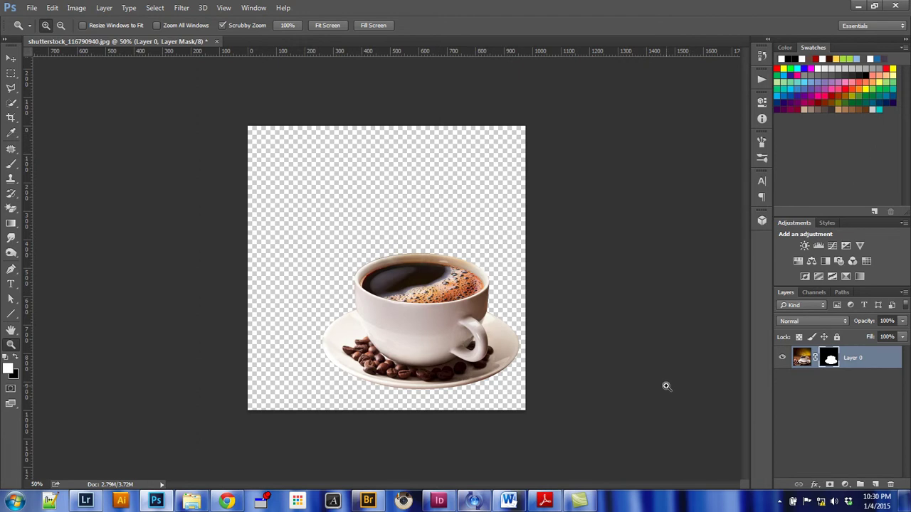
- Add a new layer below the cup, fill it with brown, and check the cup's left edge
click(875, 484)
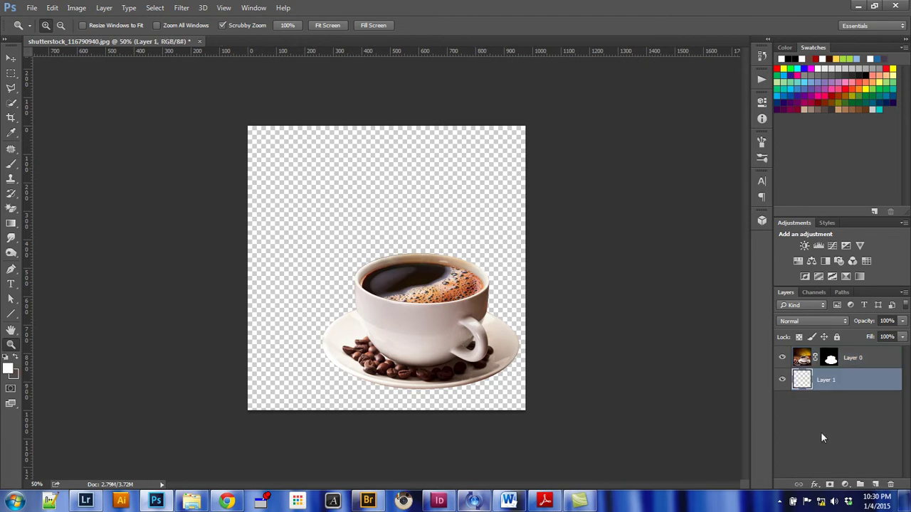
key(alt+BackSpace)
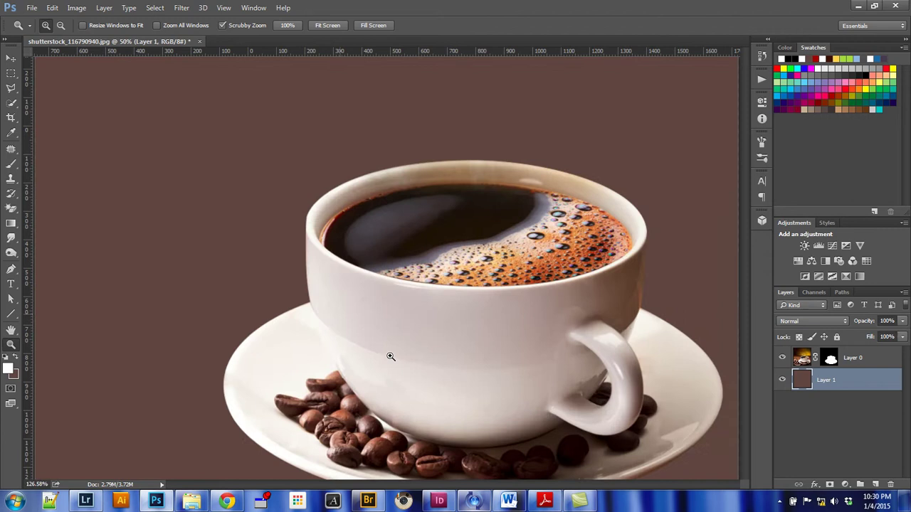
drag(349, 321, 598, 394)
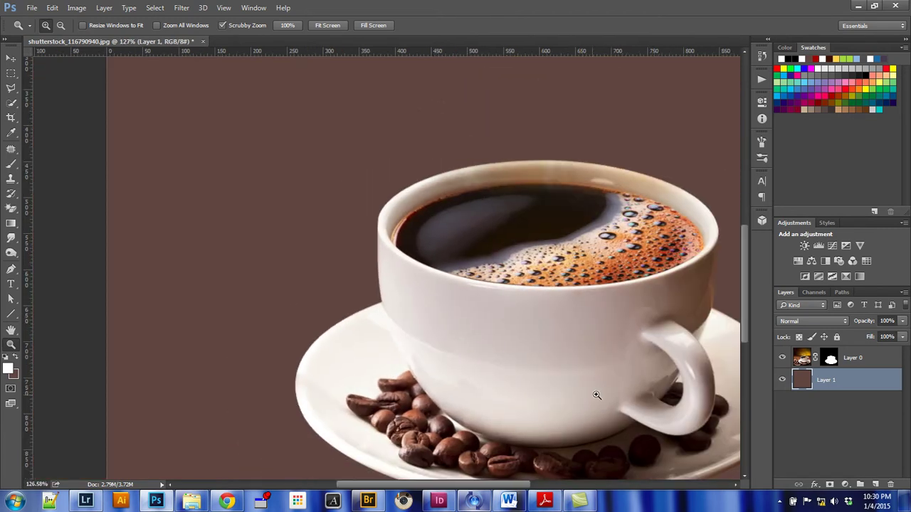
drag(666, 391, 476, 307)
- Inspect the cut-out edges around the handle and cup, ending back at 50% zoom
drag(533, 225, 540, 260)
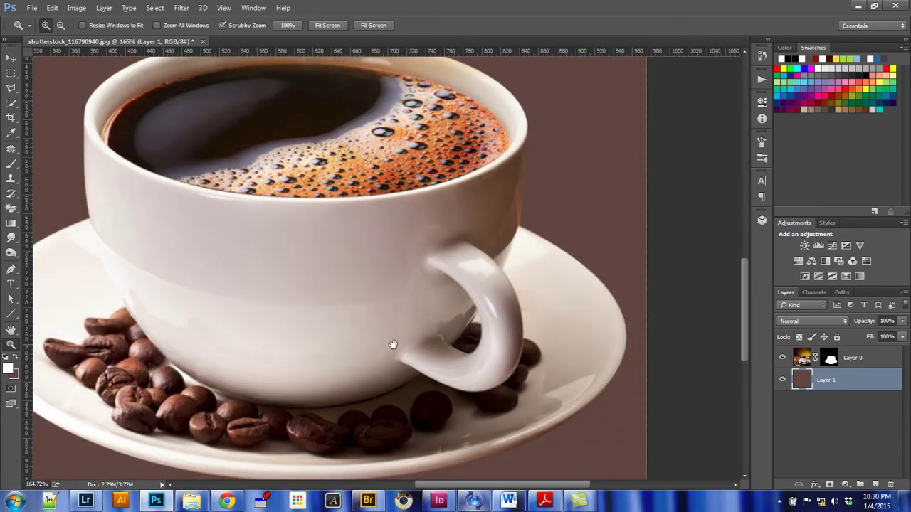
drag(393, 344, 459, 280)
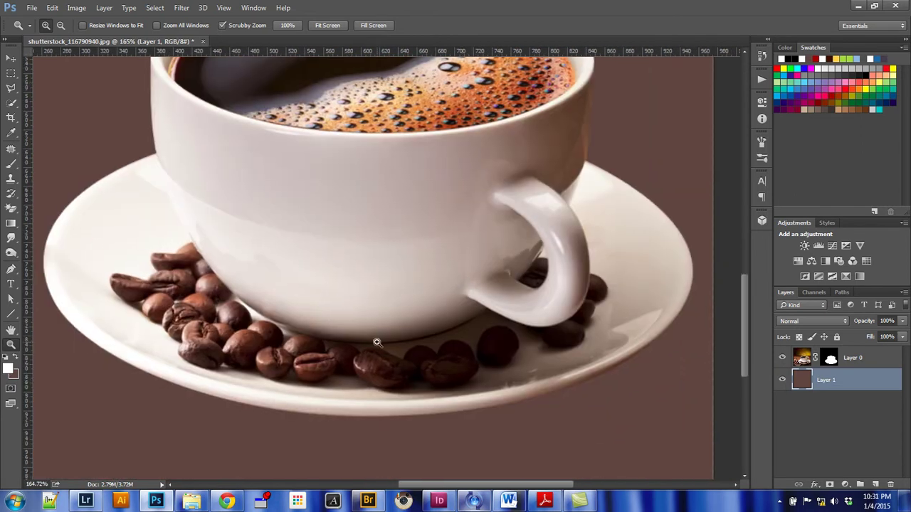
alt+click(369, 316)
mouse_move(349, 301)
mouse_down()
mouse_move(356, 315)
mouse_move(362, 311)
mouse_move(345, 298)
mouse_up()
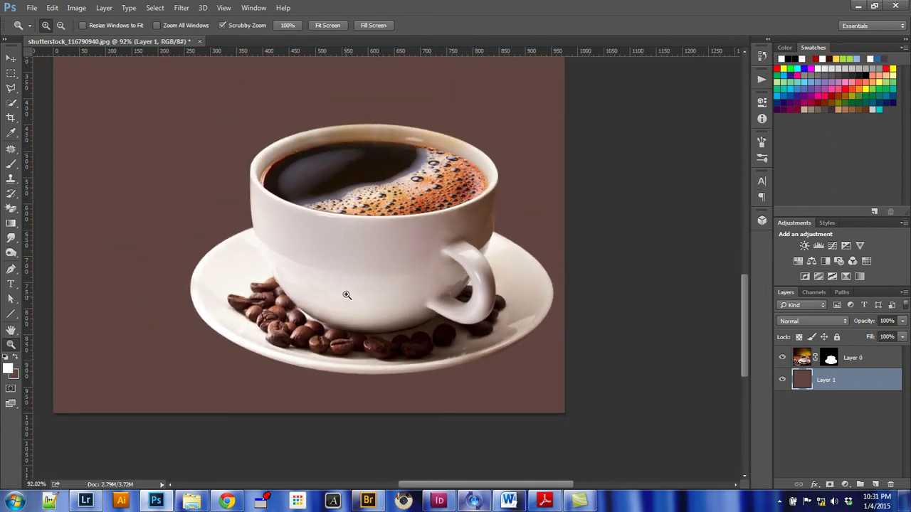
drag(291, 252, 388, 310)
alt+click(447, 304)
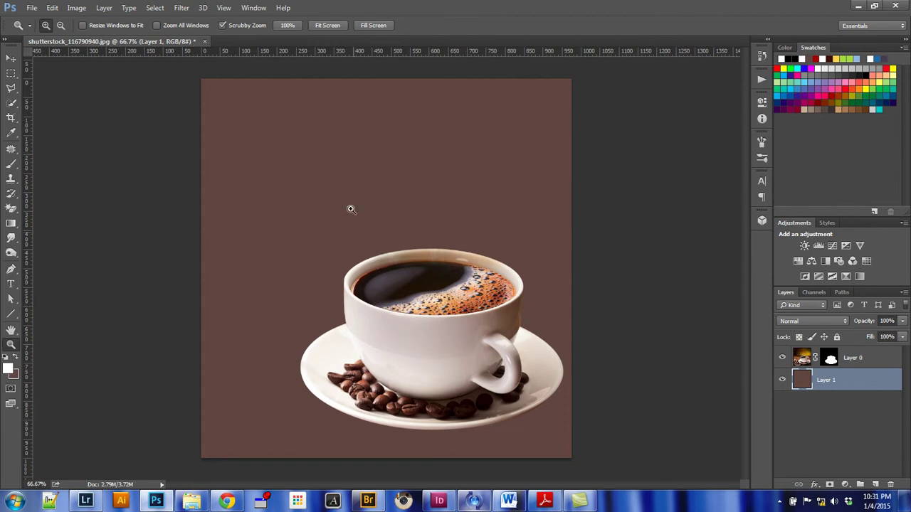
alt+click(410, 281)
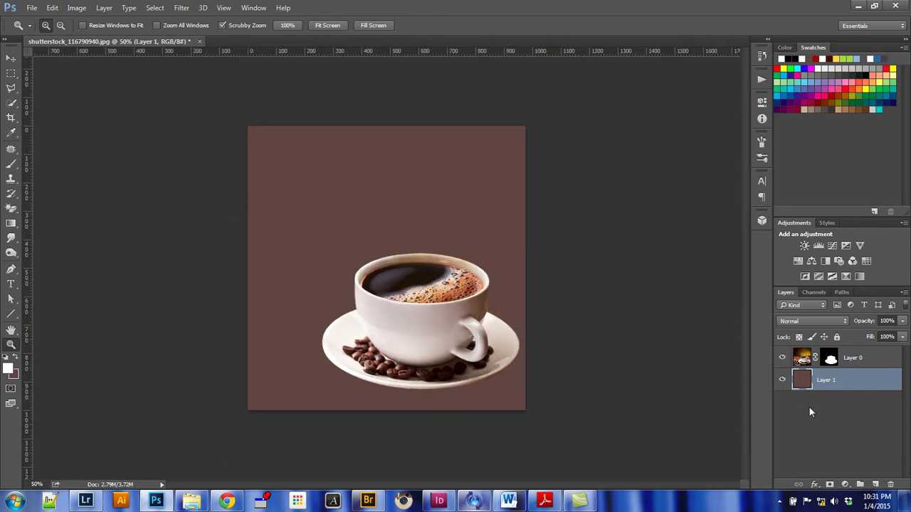
- Hide the brown Layer 1 and turn off Layer 0's mask to show the full photo
click(782, 380)
click(782, 380)
click(782, 380)
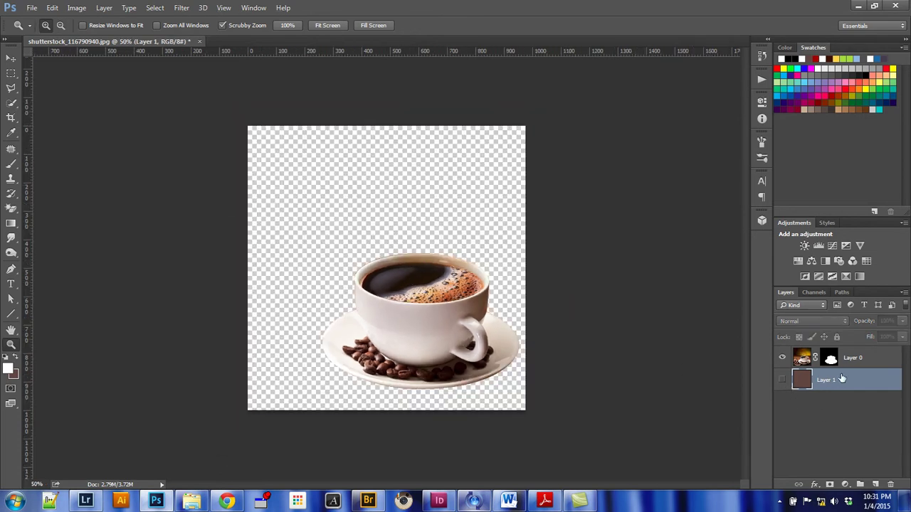
shift+click(831, 360)
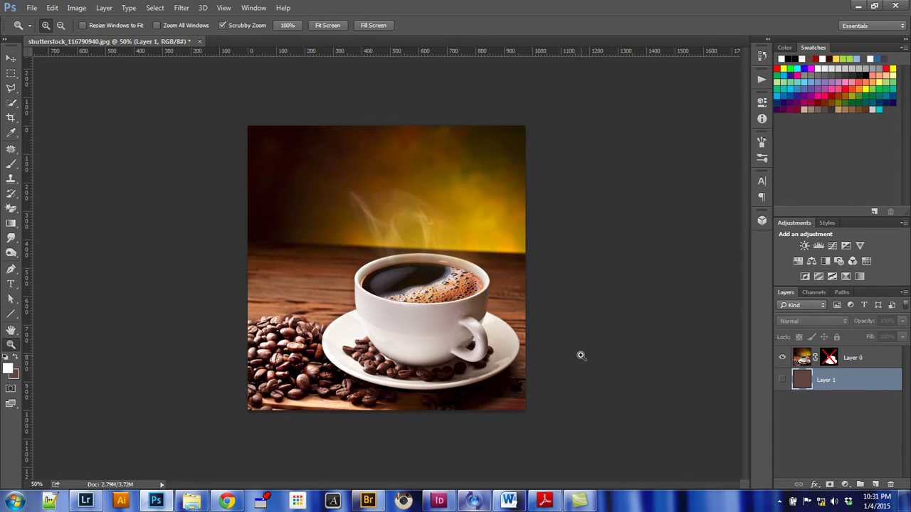